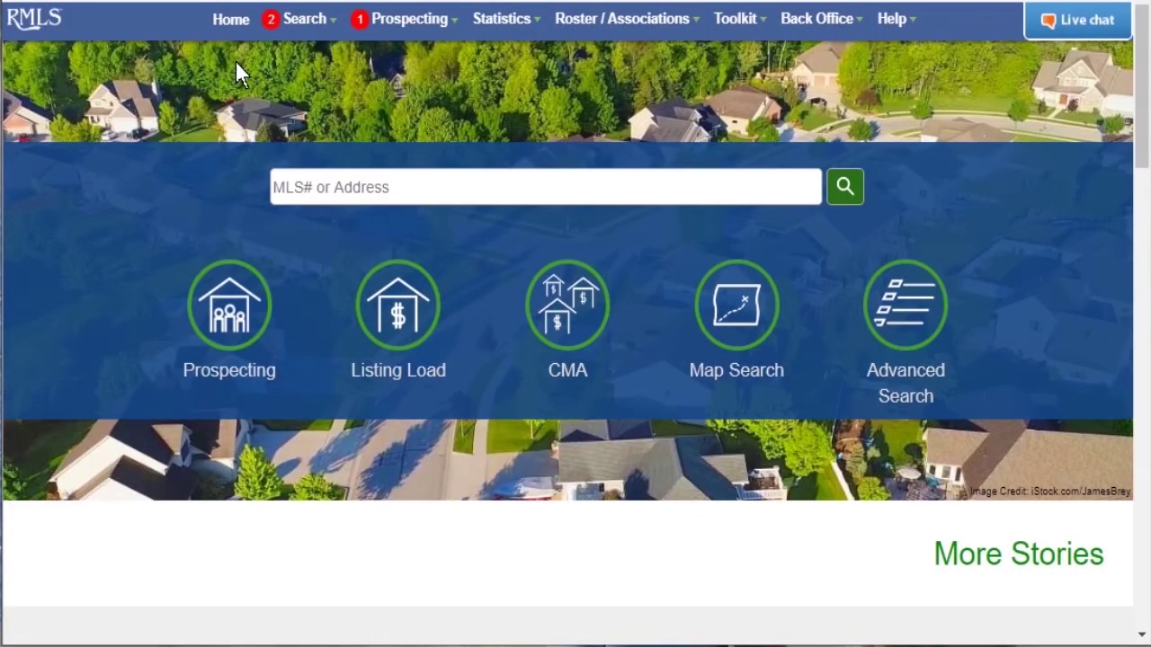
# Open the Search menu in the top navigation bar
pyautogui.click(316, 28)
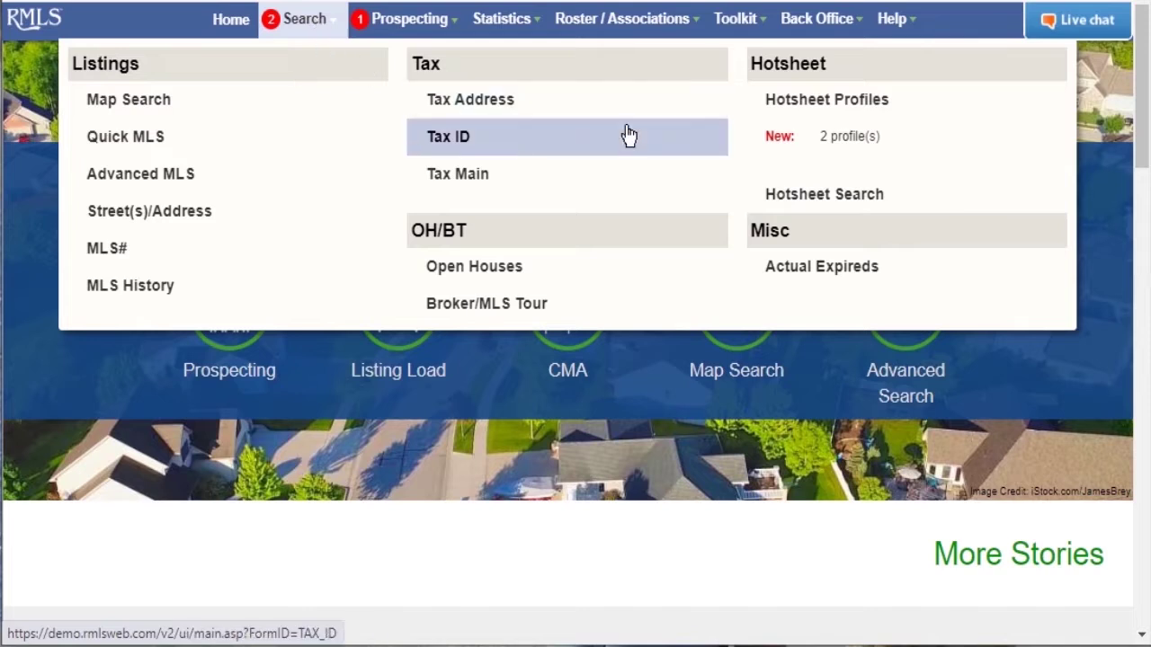
# Open the Hotsheet Profiles list and add a new blank profile
pyautogui.click(790, 106)
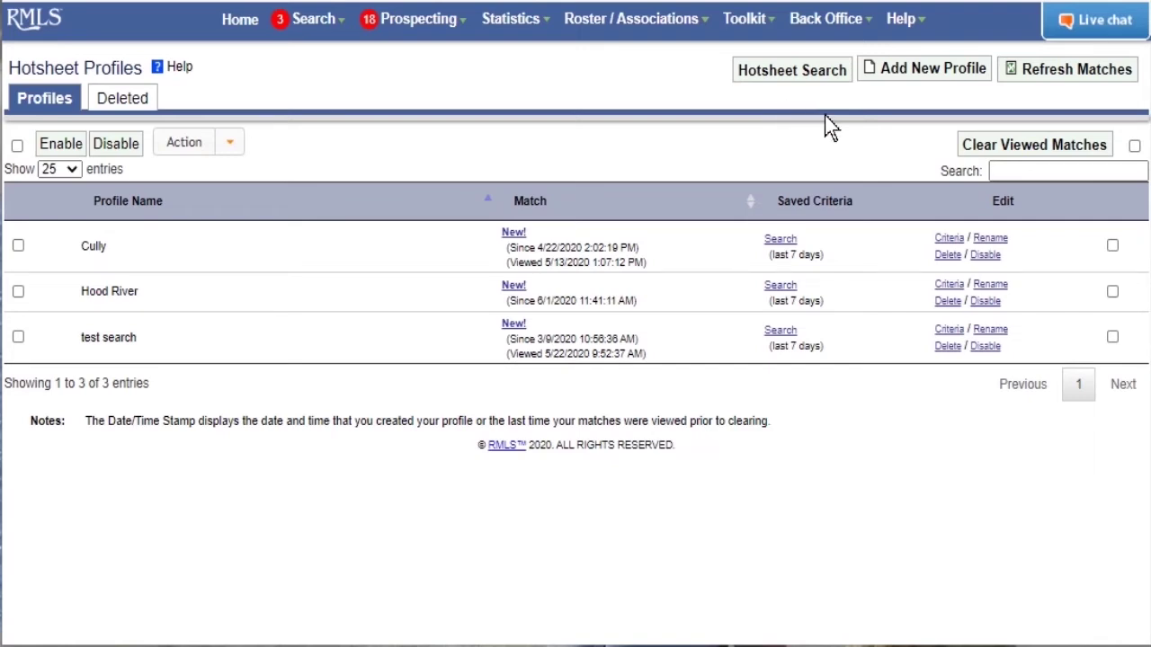
pyautogui.click(900, 82)
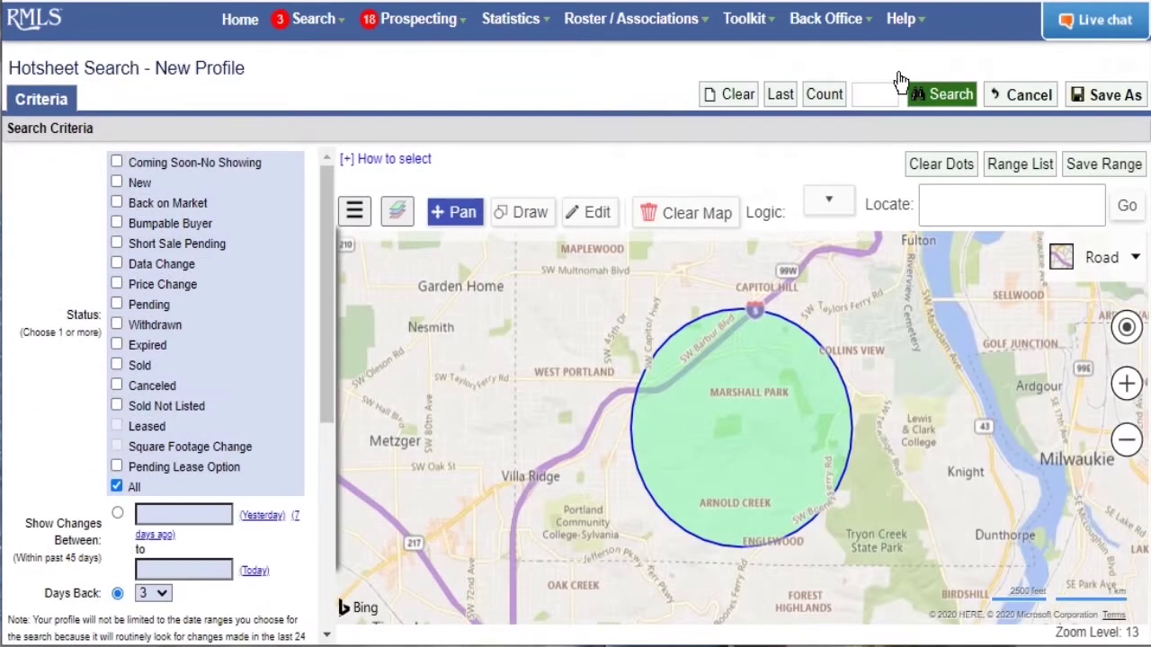
# Clear the criteria and tick Coming Soon, New, Bumpable Buyer, Short Sale Pending, Price Change, Pending, Withdrawn, Canceled
pyautogui.click(730, 97)
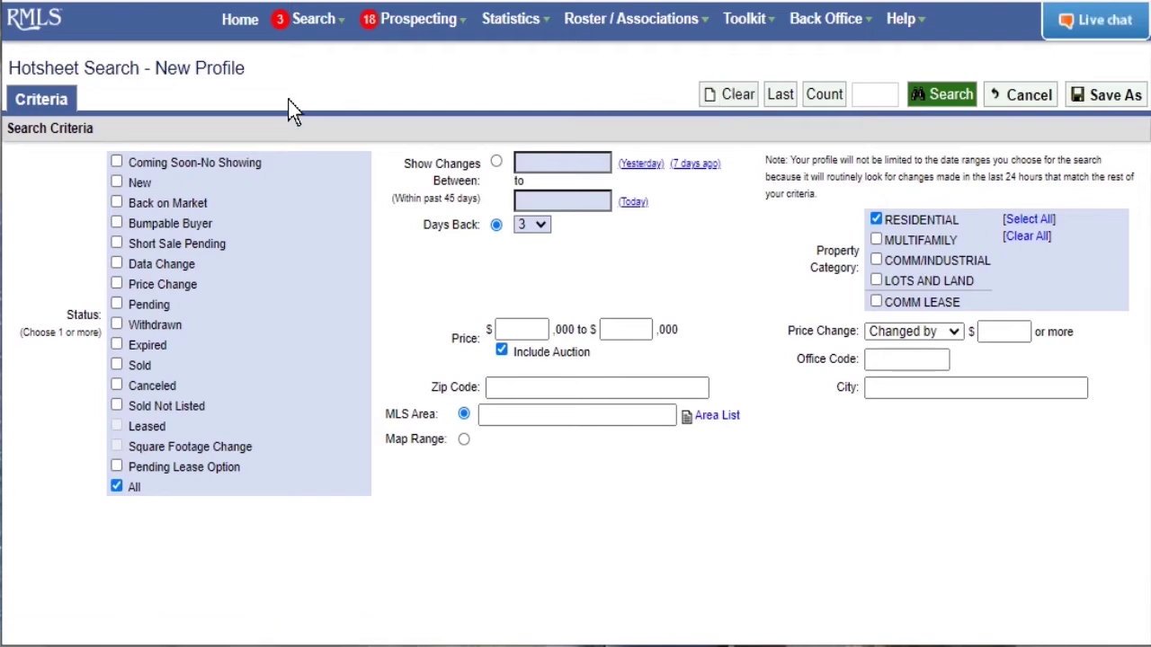
pyautogui.click(116, 162)
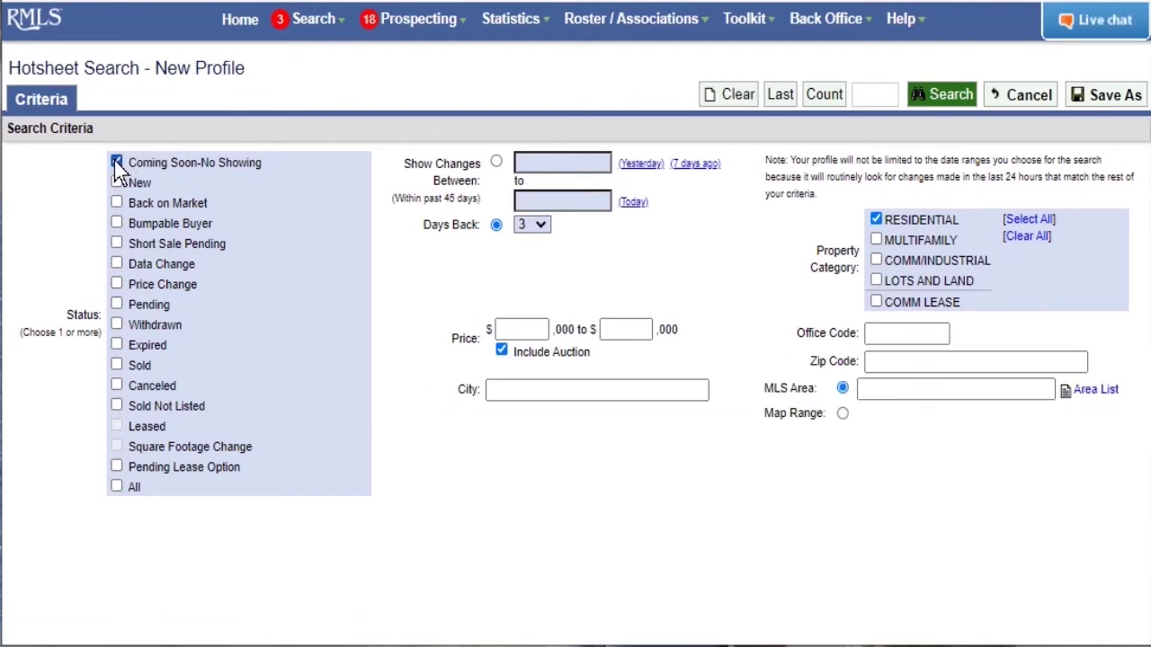
pyautogui.click(116, 181)
pyautogui.click(116, 223)
pyautogui.click(116, 243)
pyautogui.click(116, 284)
pyautogui.click(116, 304)
pyautogui.click(116, 324)
pyautogui.click(116, 384)
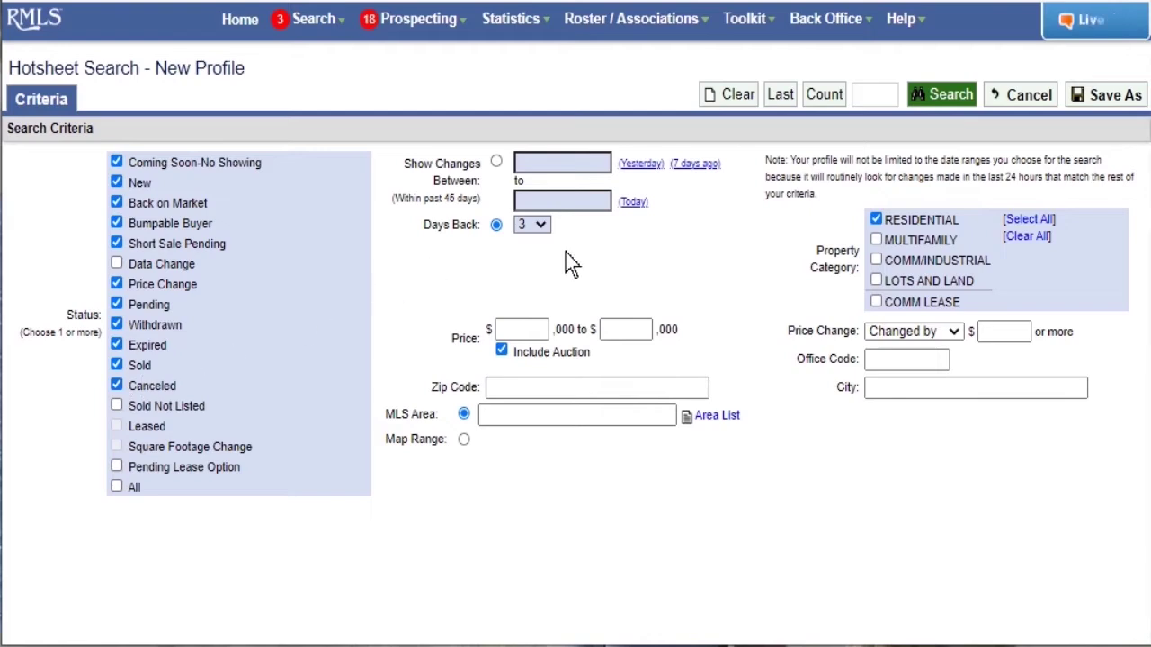
# Show changes from 5/25/2020 to 6/1/2020, select all property categories, and choose Map Range
pyautogui.click(686, 167)
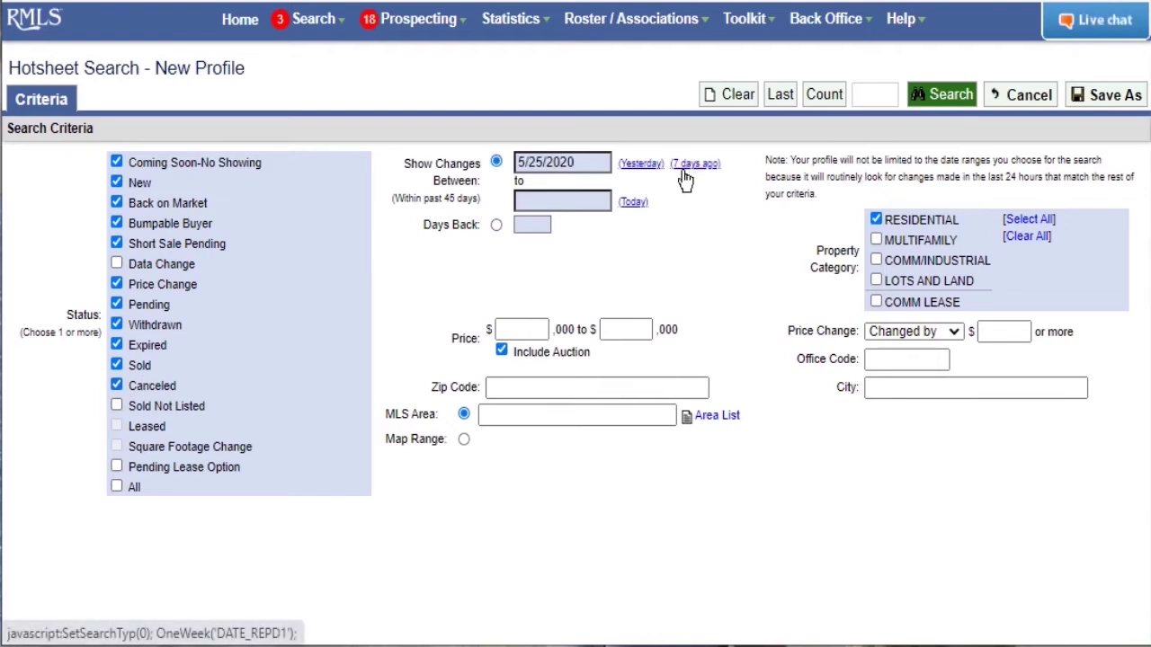
pyautogui.click(632, 204)
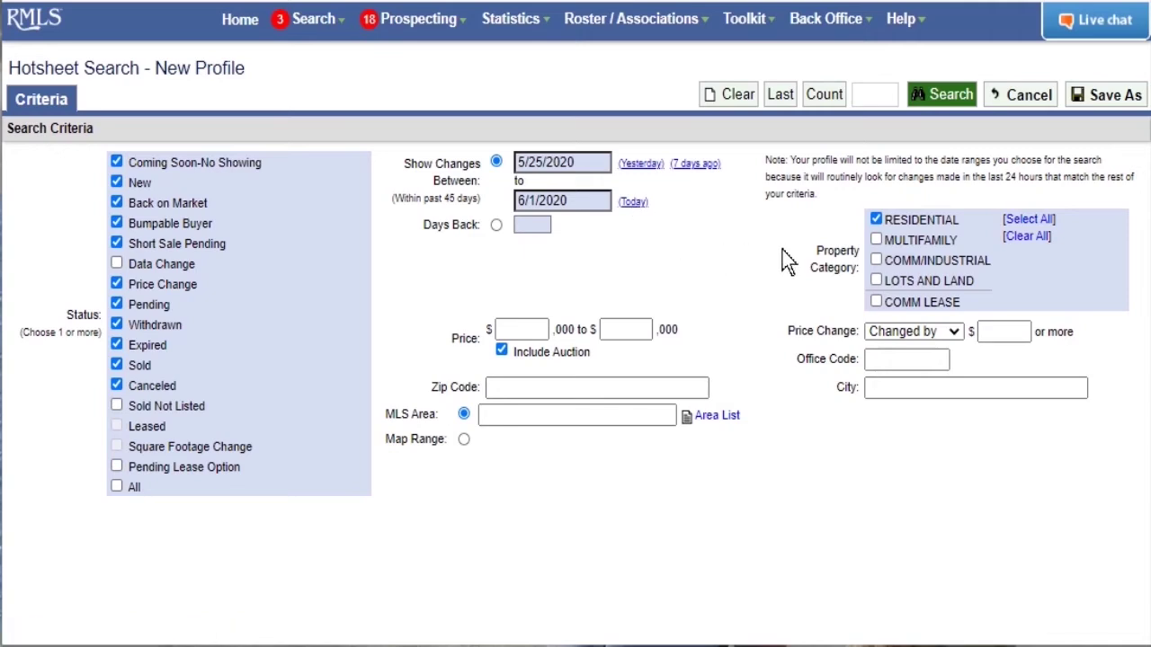
pyautogui.click(1032, 221)
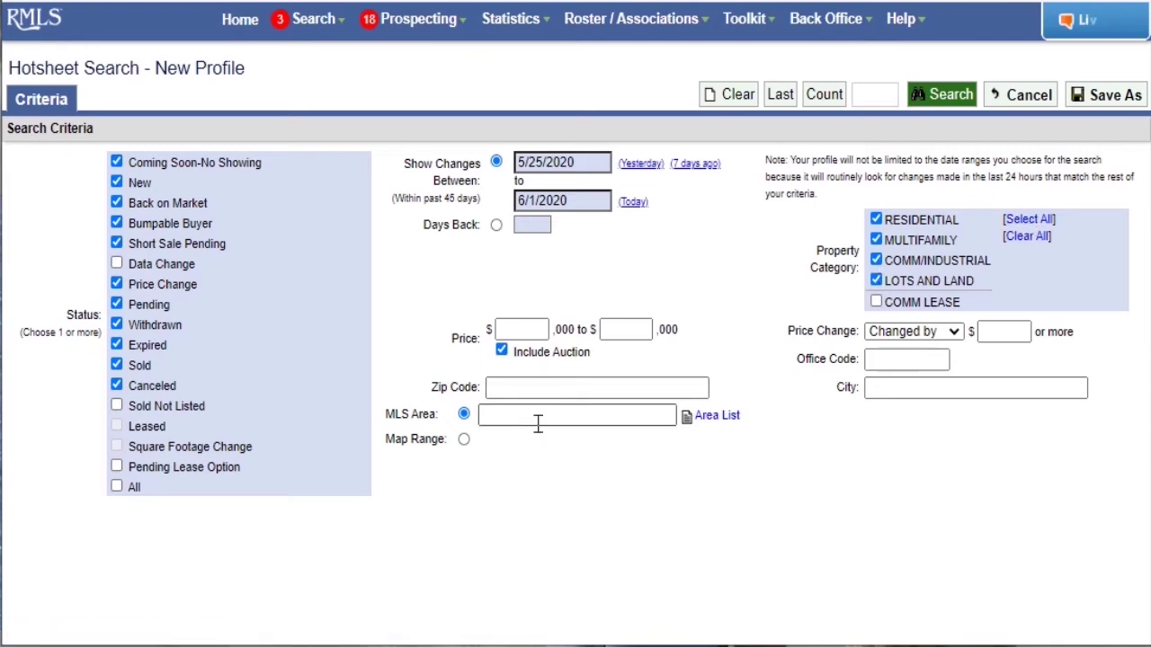
pyautogui.click(464, 439)
pyautogui.click(962, 244)
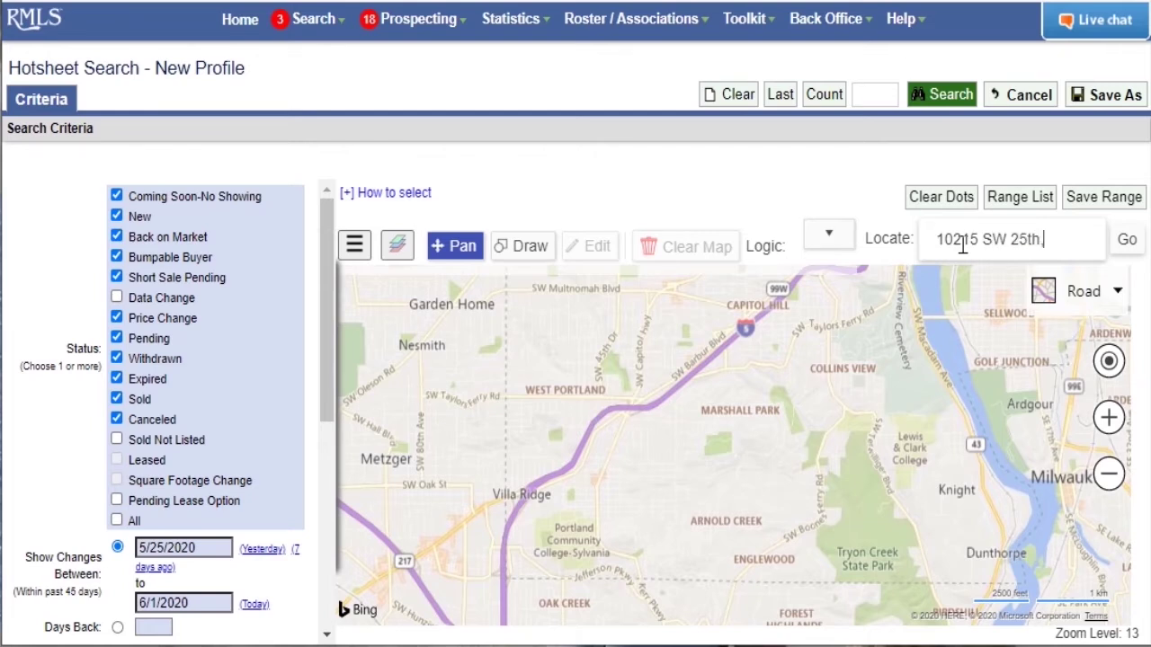
pyautogui.click(1126, 239)
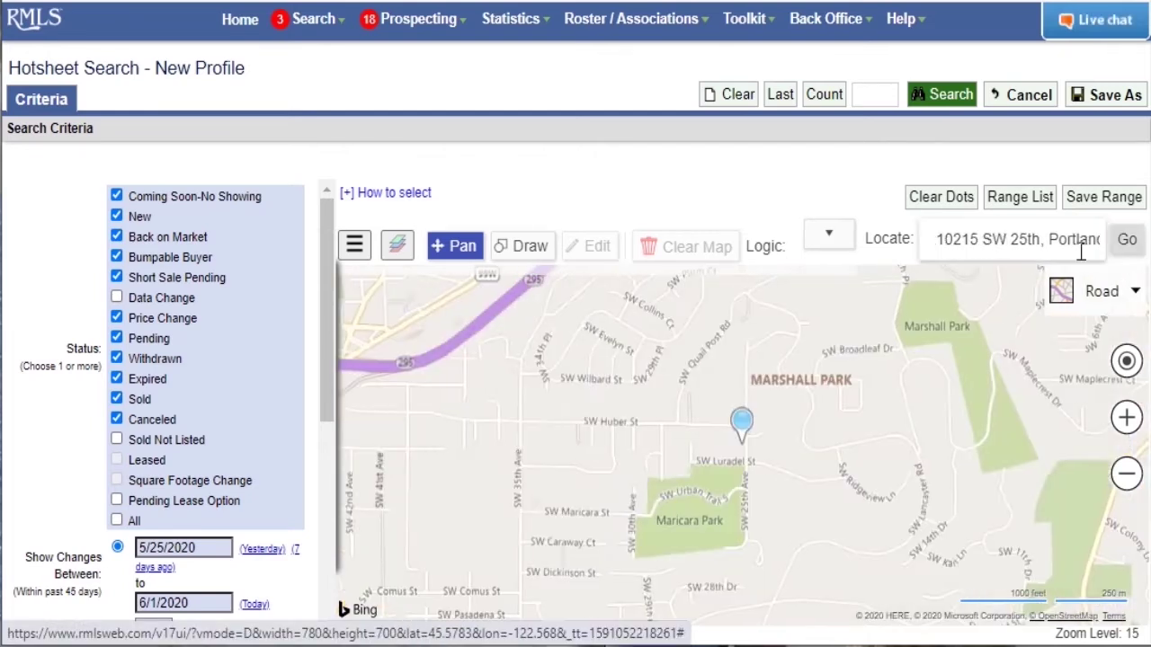
pyautogui.scroll(-1, 561, 304)
pyautogui.moveTo(561, 304); pyautogui.dragTo(607, 371)
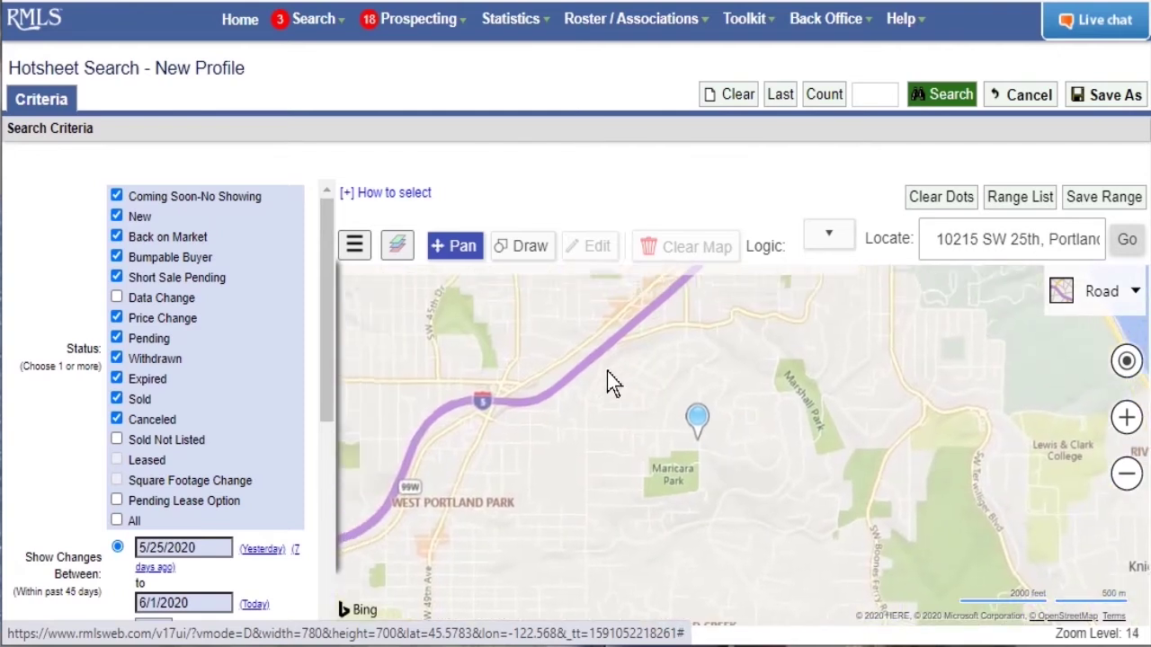
# Draw a circle around Marshall Park and a freehand area around Westmoreland and Sellwood
pyautogui.click(538, 248)
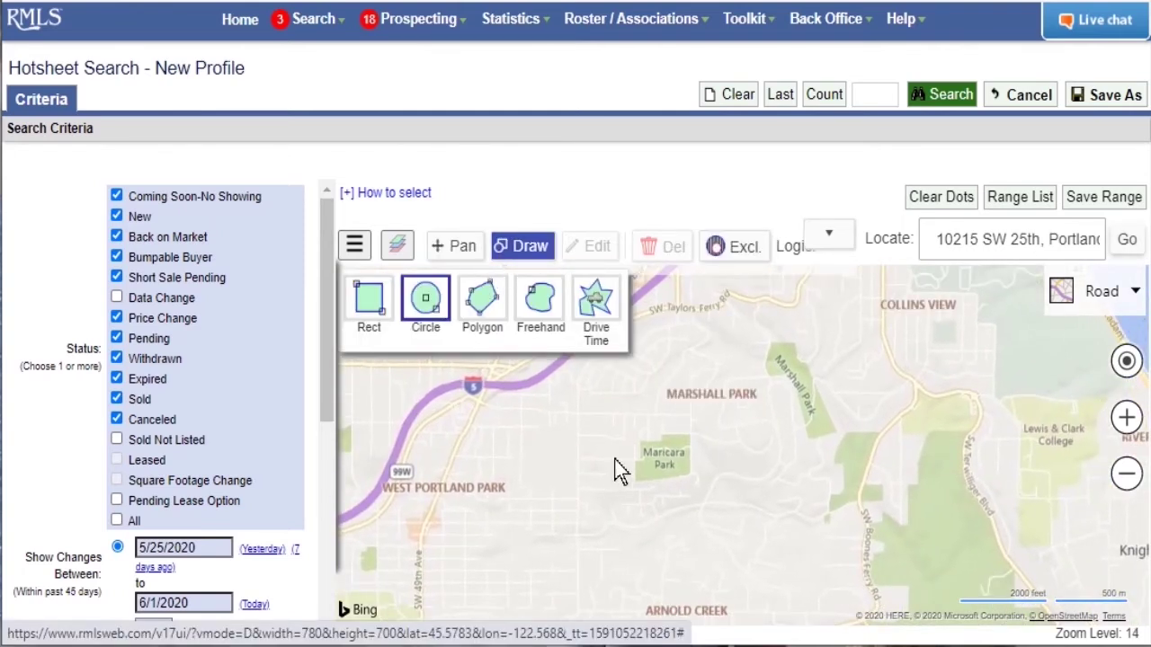
pyautogui.moveTo(681, 438); pyautogui.dragTo(816, 574)
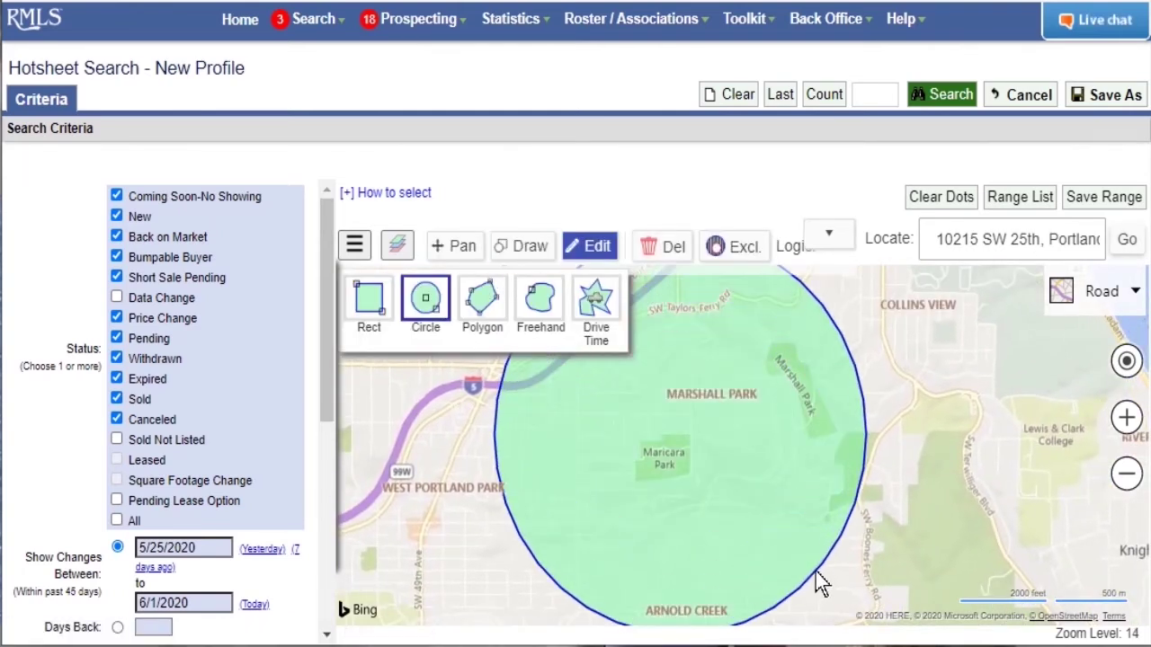
pyautogui.scroll(-1, 902, 529)
pyautogui.moveTo(950, 475); pyautogui.dragTo(866, 437)
pyautogui.click(541, 304)
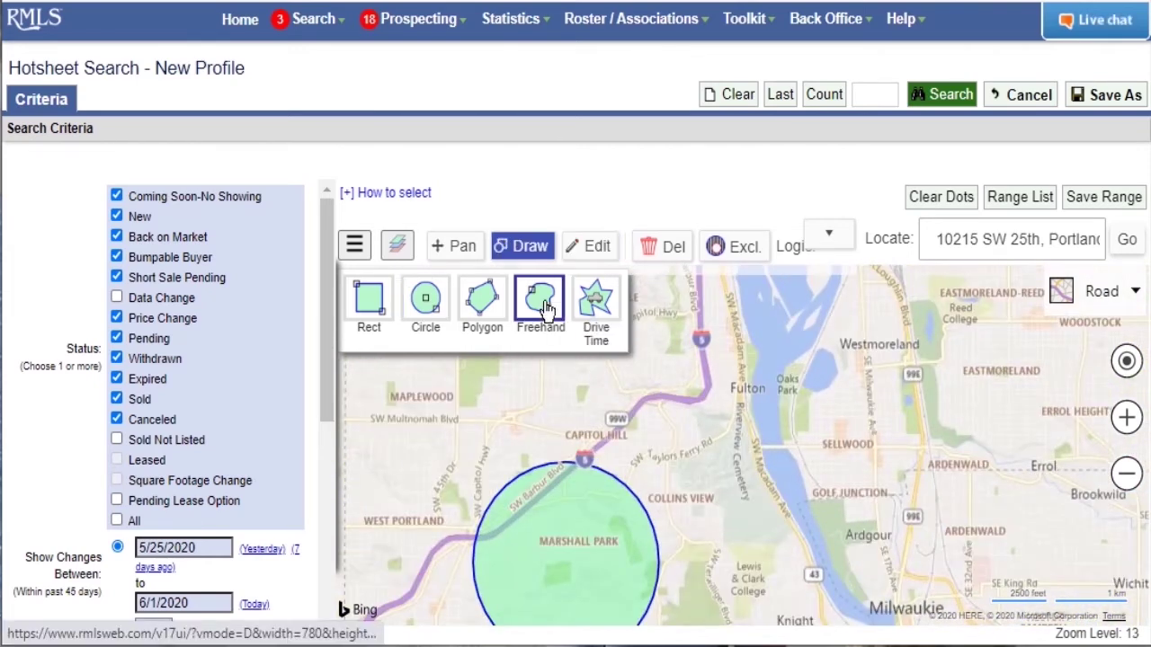
pyautogui.moveTo(860, 270)
pyautogui.mouseDown()
pyautogui.moveTo(827, 476)
pyautogui.moveTo(866, 527)
pyautogui.moveTo(881, 604)
pyautogui.moveTo(907, 517)
pyautogui.moveTo(915, 395)
pyautogui.moveTo(890, 302)
pyautogui.moveTo(859, 275)
pyautogui.mouseUp()
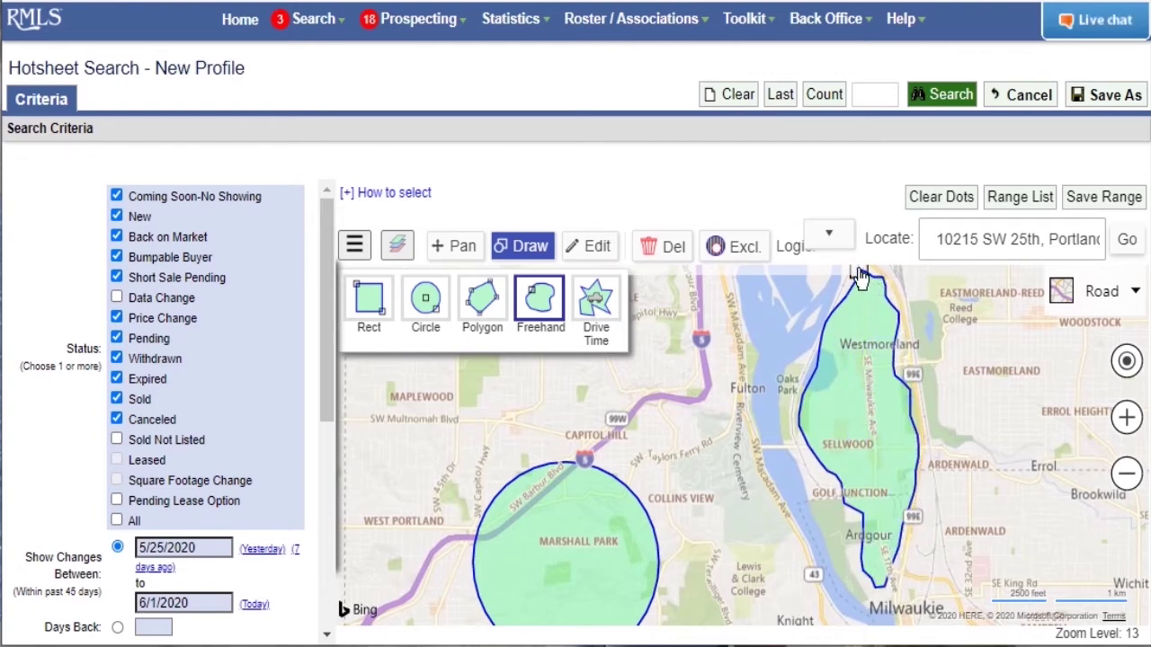
# Save the search via Save As under the name 'My Neighborhood'
pyautogui.click(1099, 100)
pyautogui.write('y Net')
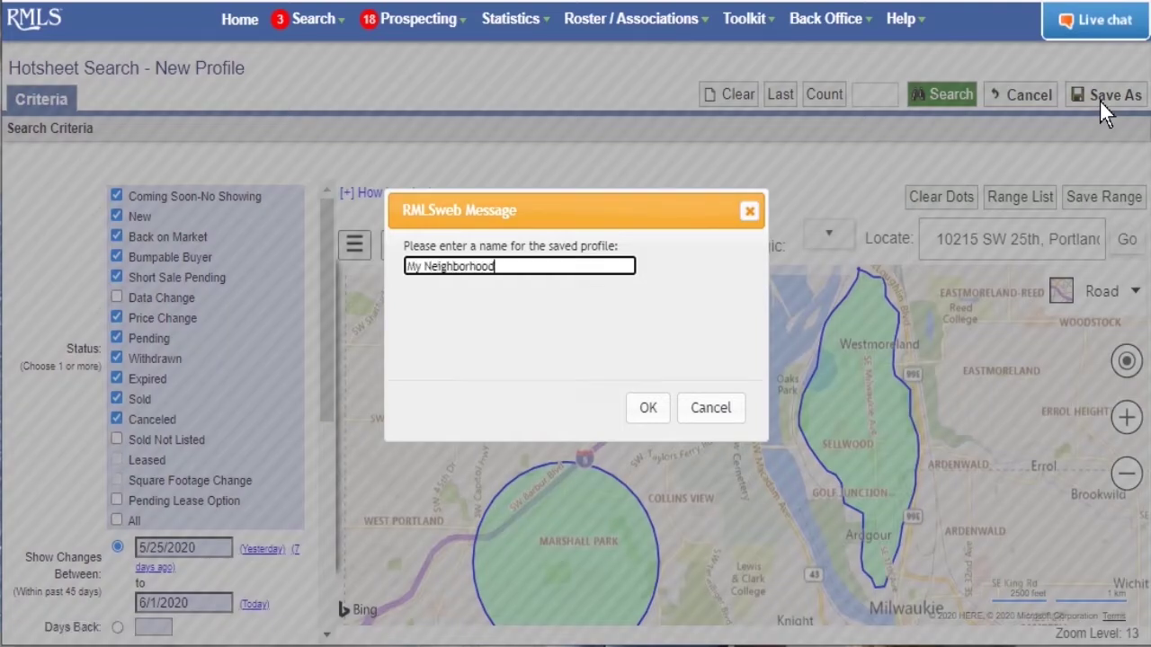
pyautogui.click(647, 407)
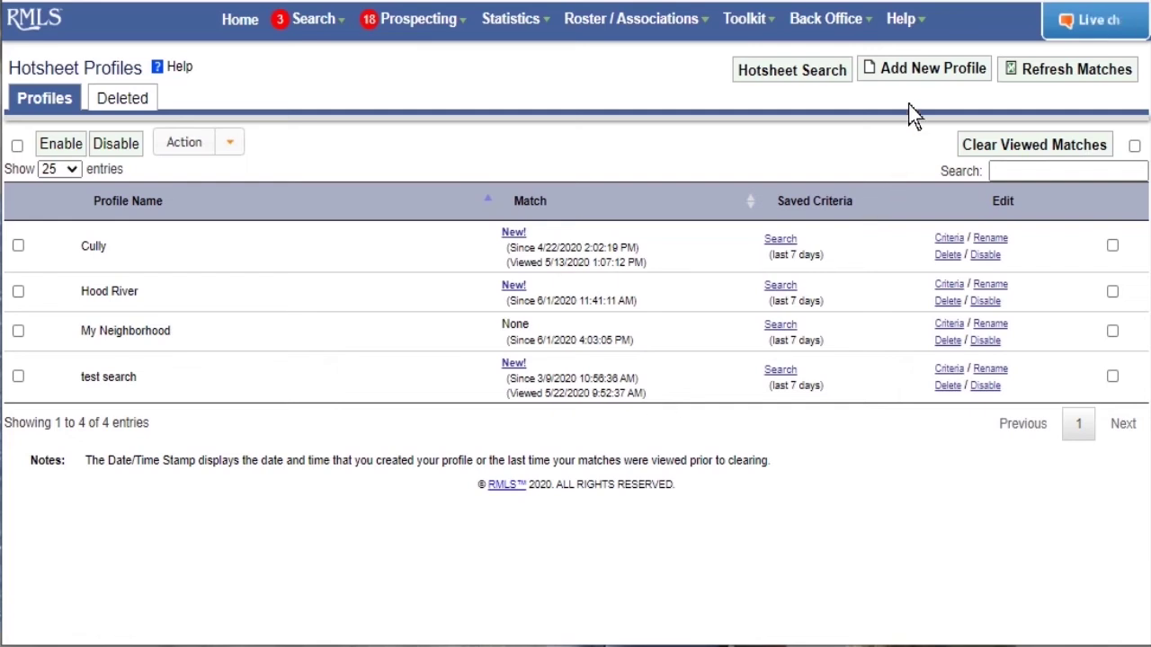
# Add a new profile with only Coming Soon-No Showing, Days Back 1, and all property categories
pyautogui.click(917, 81)
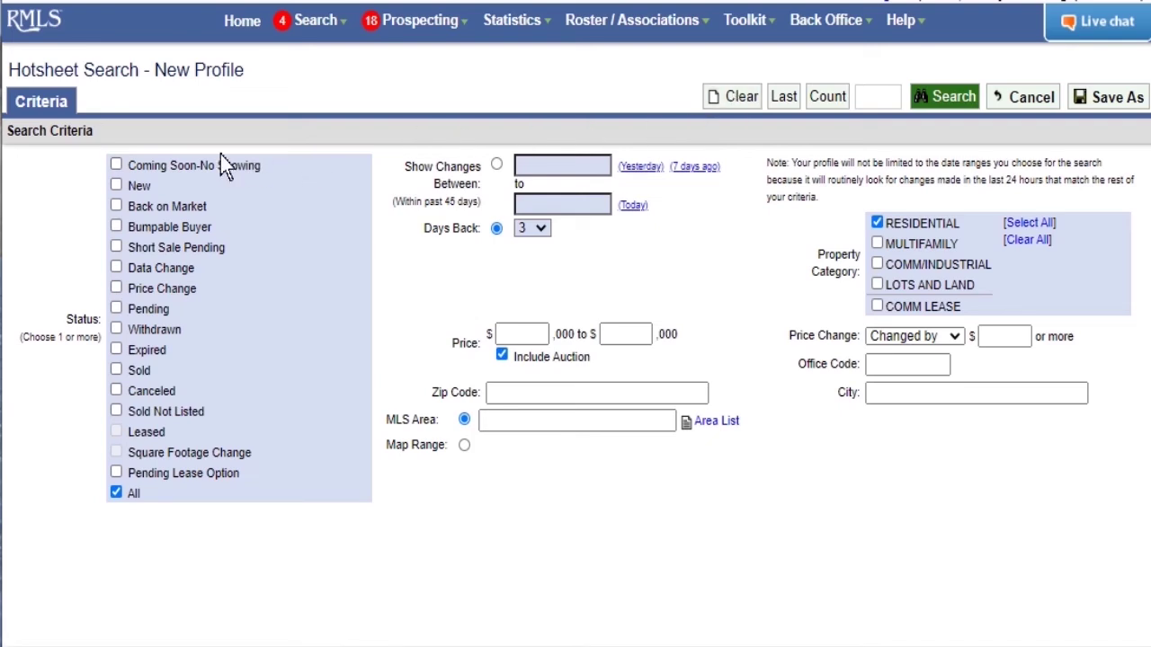
pyautogui.click(116, 166)
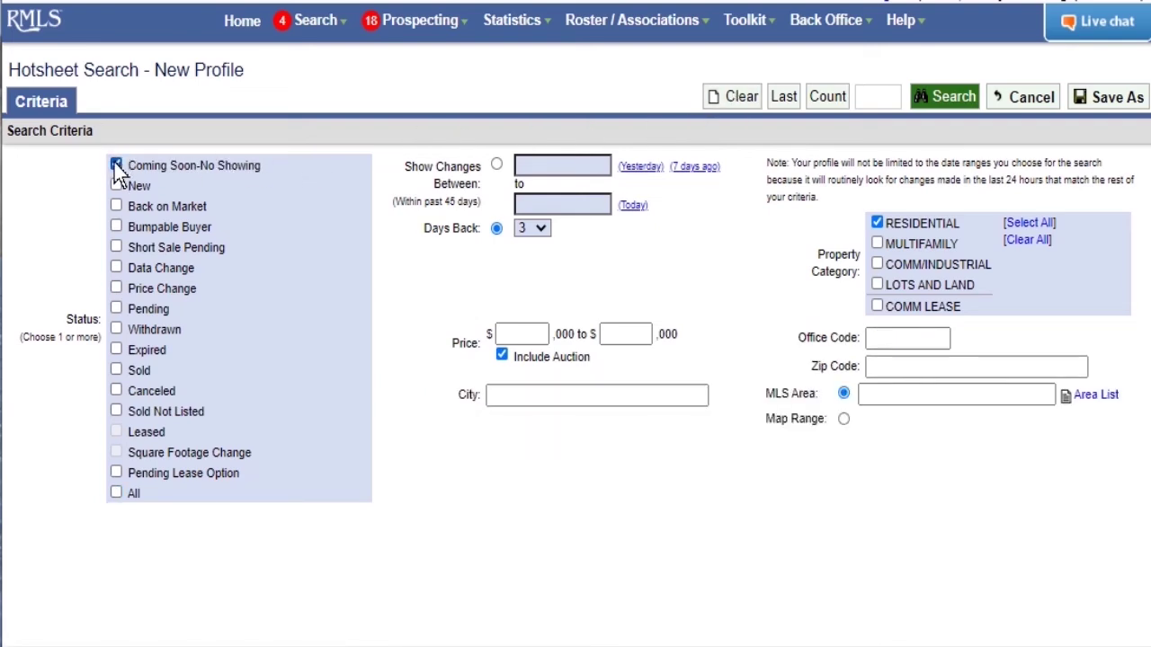
pyautogui.click(534, 236)
pyautogui.click(522, 263)
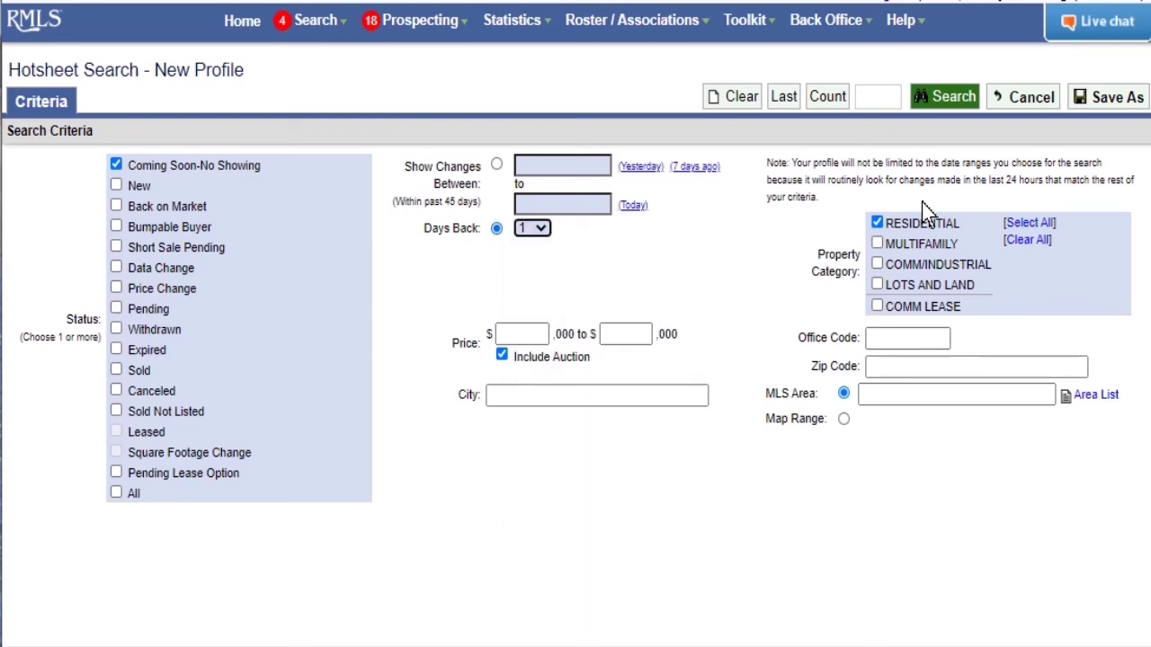
pyautogui.click(1014, 224)
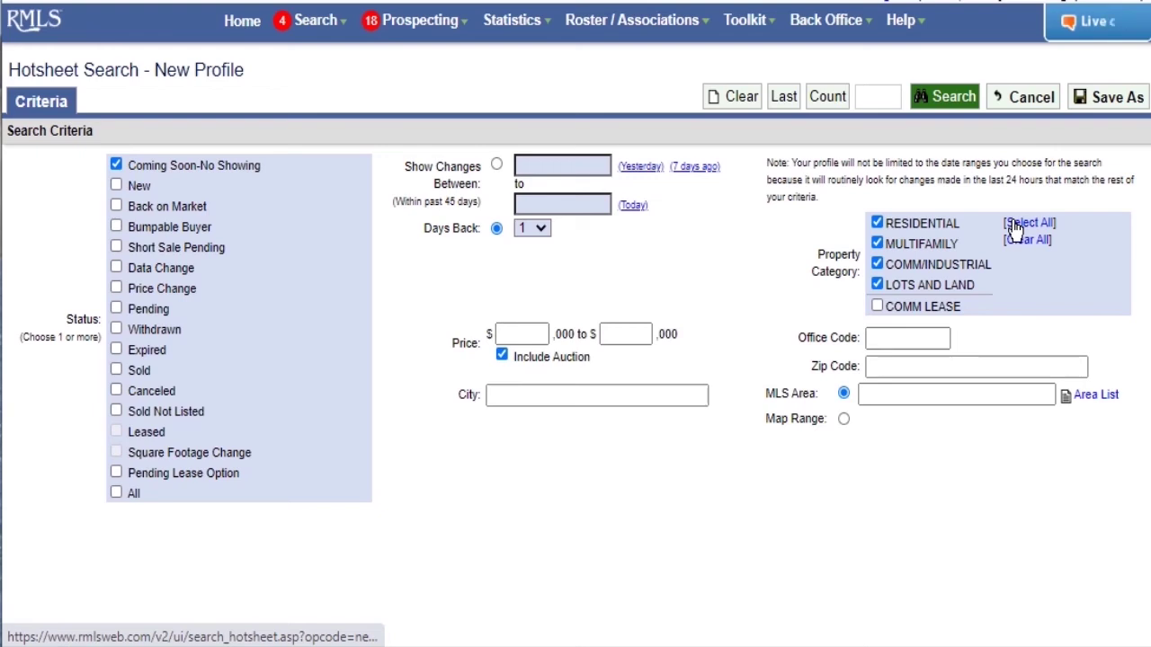
# Set Map Range, locate Forest Grove, OR, and draw a circle around it
pyautogui.click(844, 418)
pyautogui.click(967, 251)
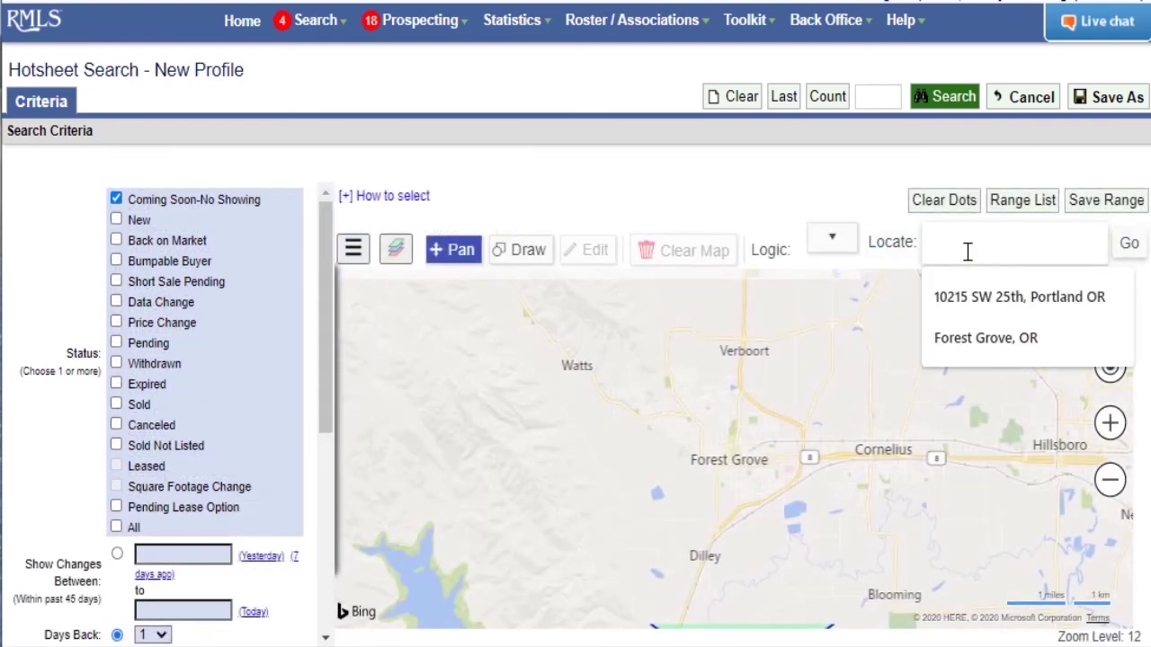
pyautogui.click(980, 349)
pyautogui.click(1129, 244)
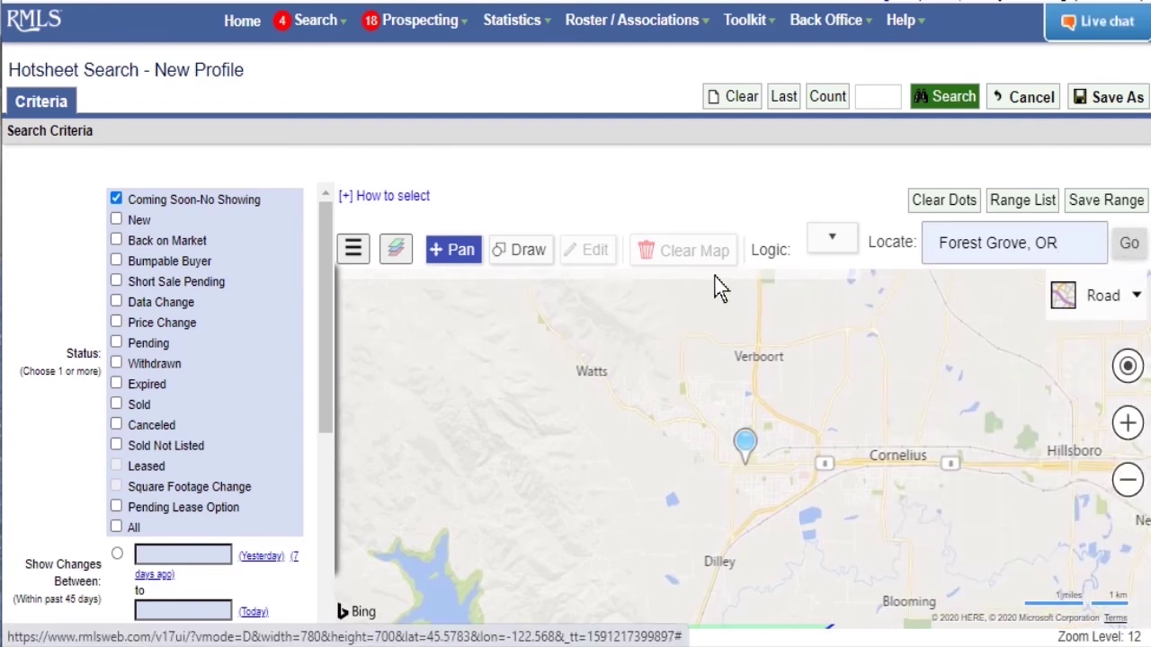
pyautogui.click(526, 256)
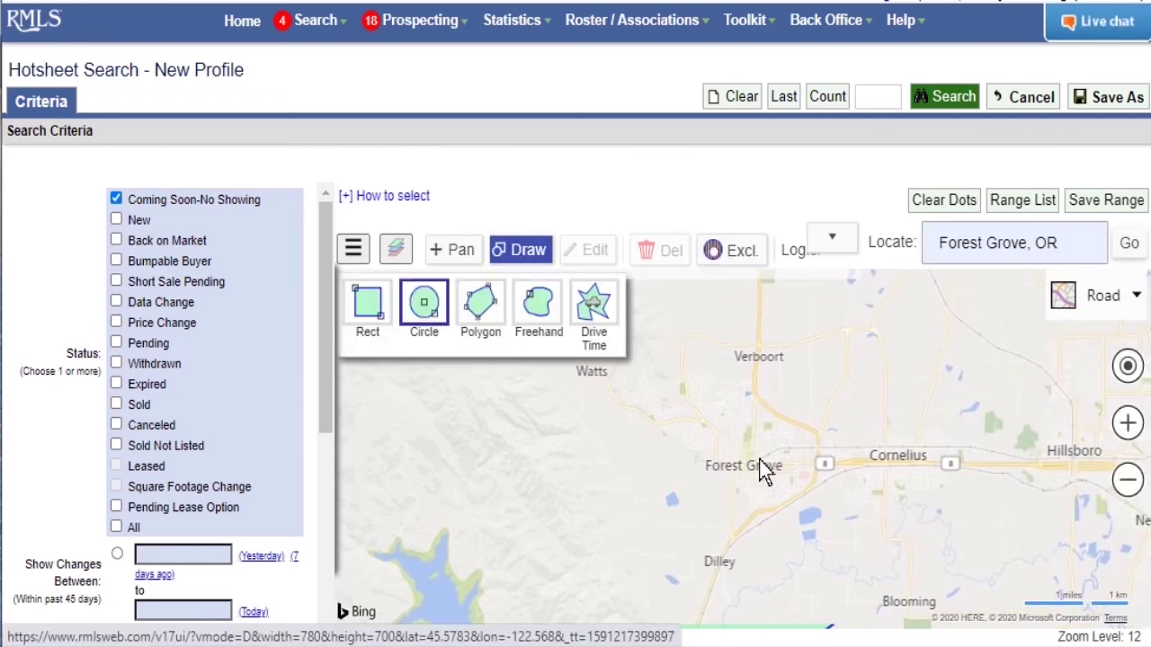
pyautogui.moveTo(759, 467); pyautogui.dragTo(890, 555)
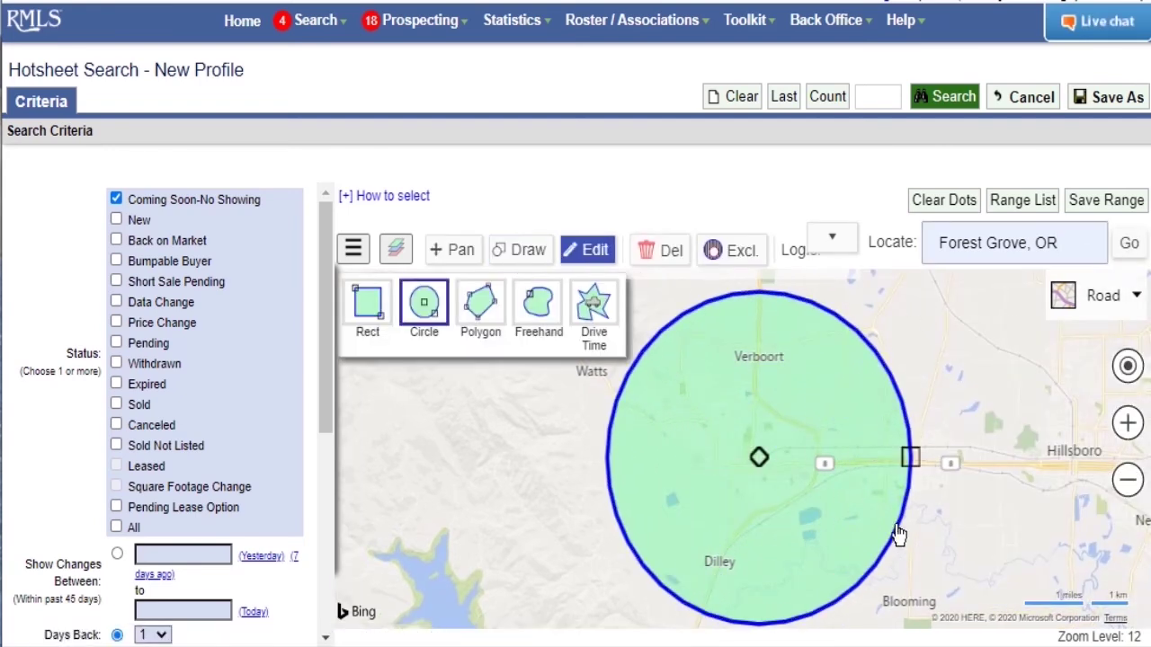
# Save the profile as 'F.G. Coming Soon'
pyautogui.click(1101, 115)
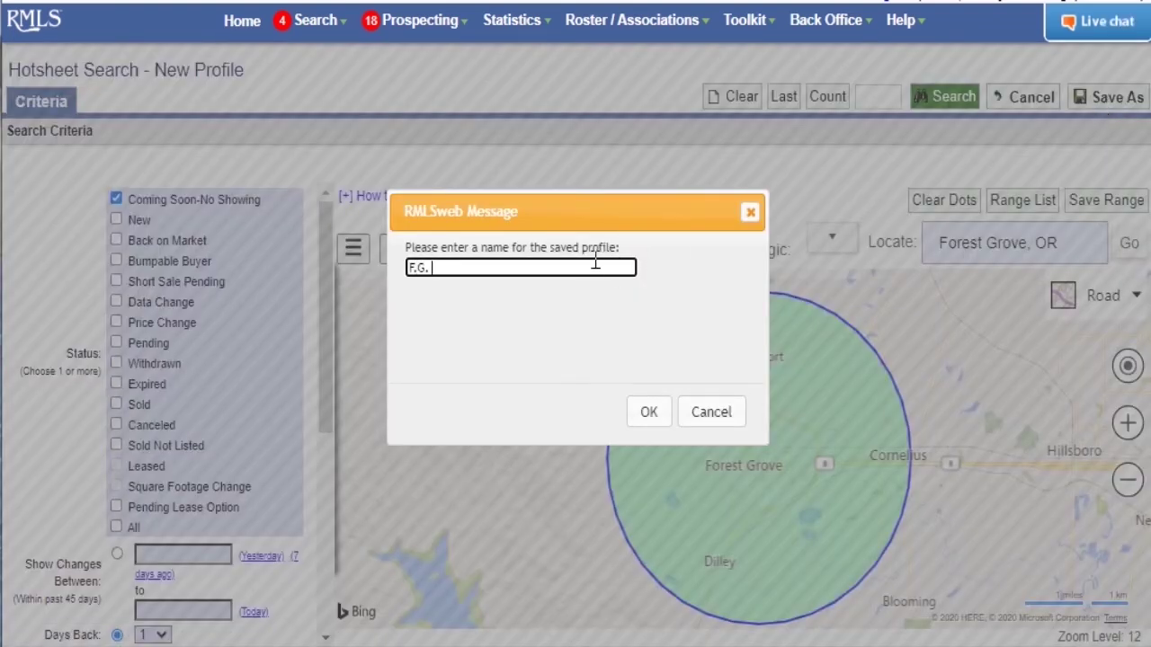
pyautogui.write('g Soon')
pyautogui.click(644, 411)
# View Cully's new matches, then select all profiles in the list and clear their viewed matches
pyautogui.click(513, 243)
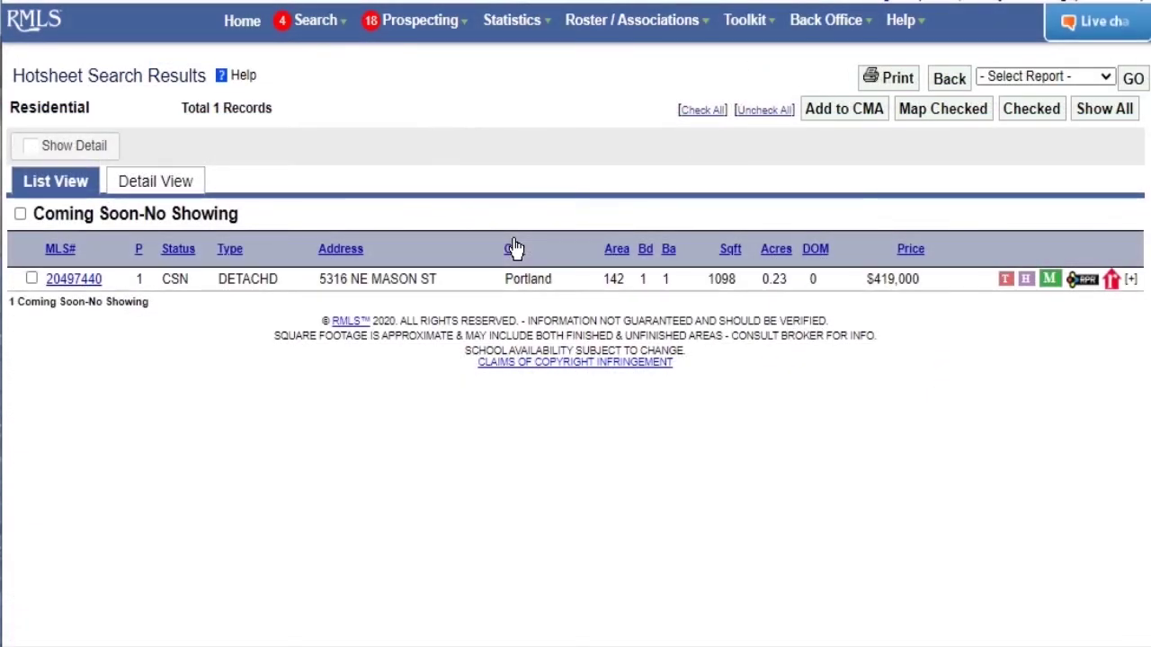
pyautogui.click(945, 81)
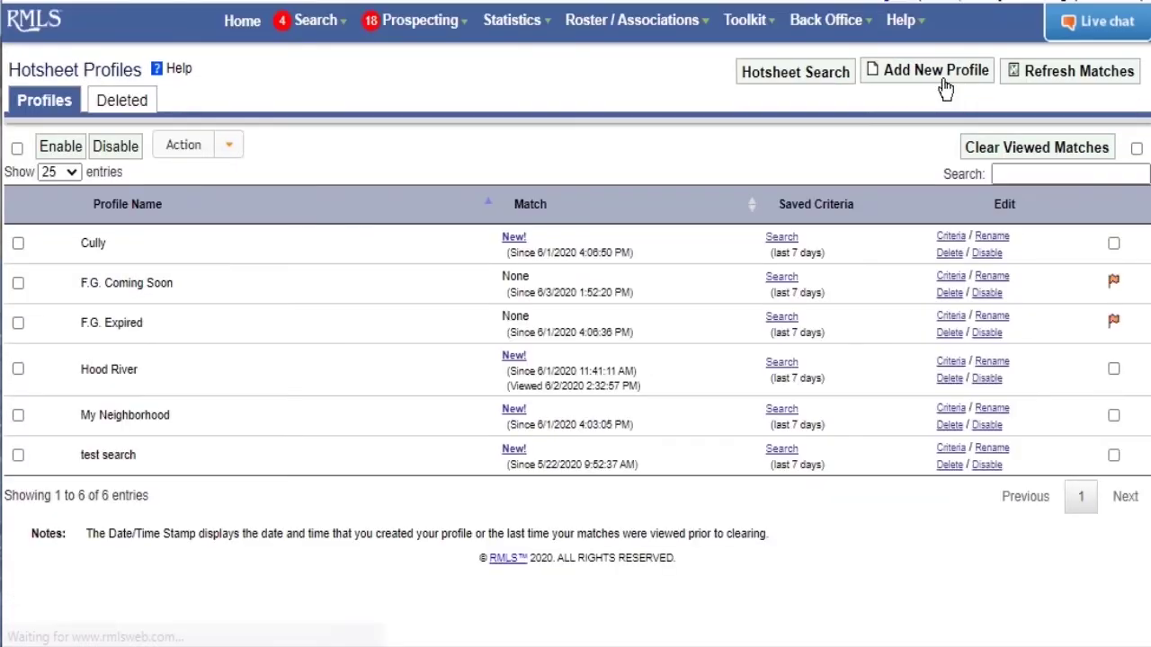
pyautogui.click(1136, 149)
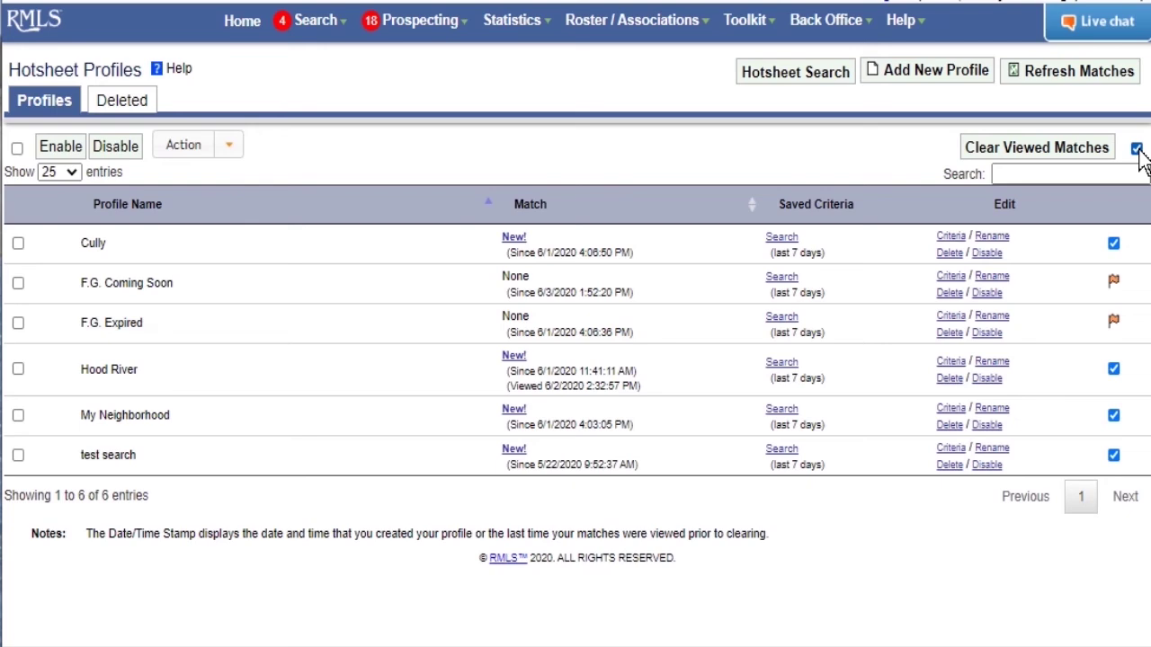
pyautogui.click(1063, 151)
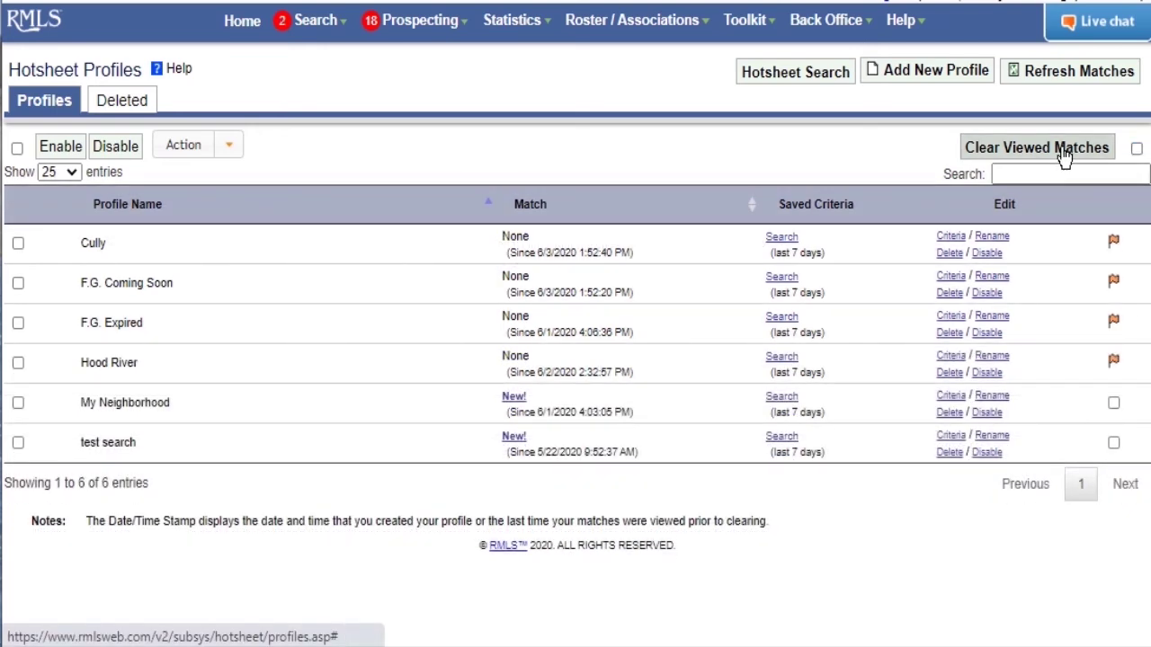